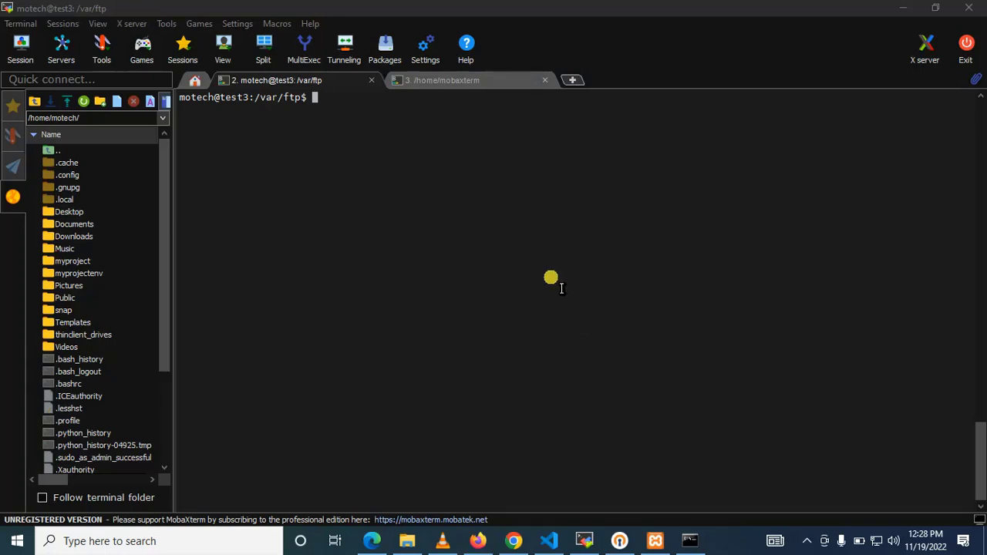
Step: Run ls in the /var/ftp session, which prints nothing, then bring VS Code forward
click(497, 182)
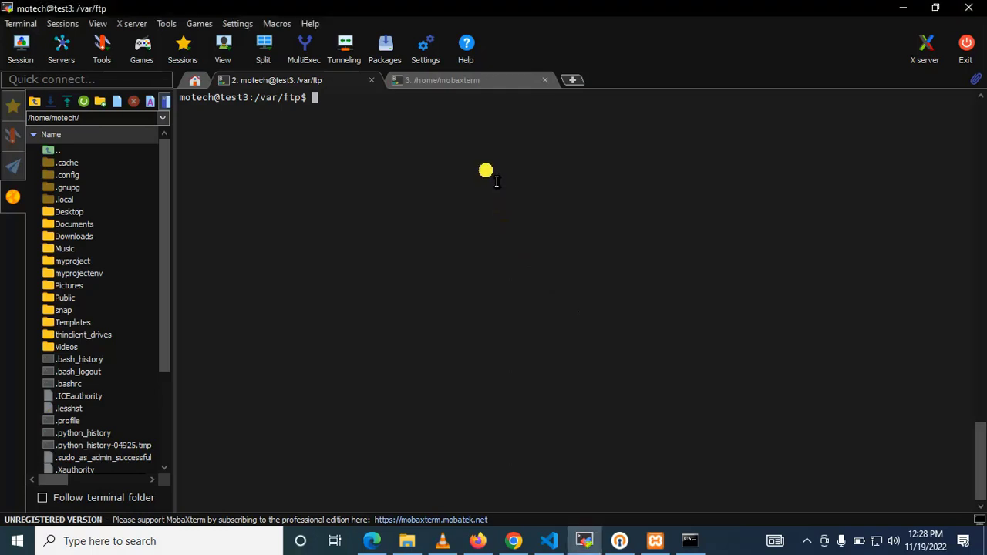
text(ls)
key(Return)
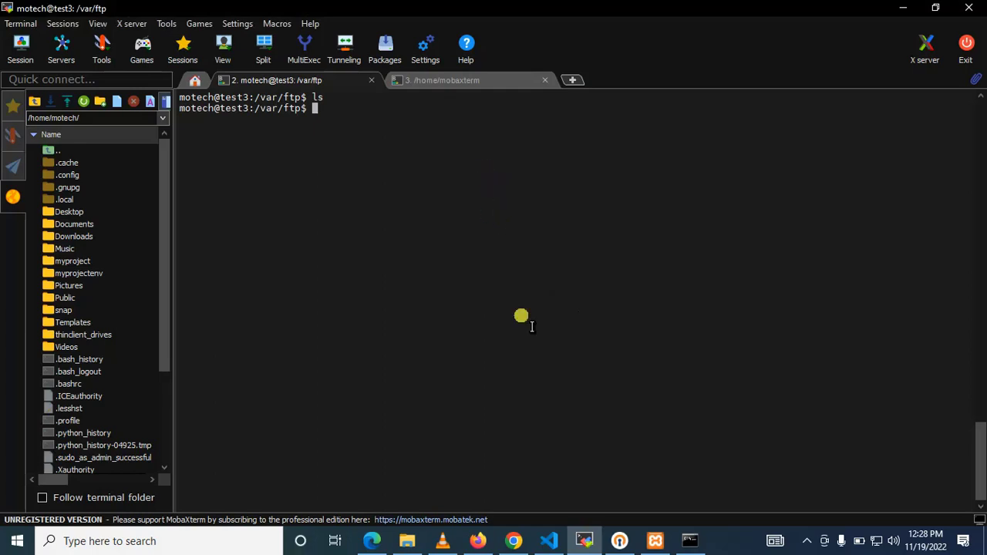
click(548, 540)
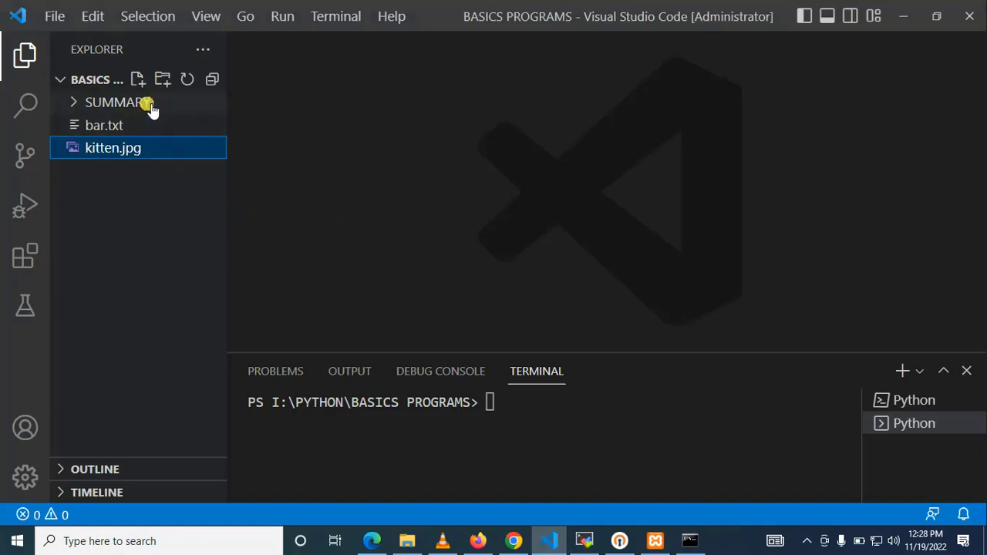
Step: Create send_file_ftp.py in the project via the Explorer New File icon
click(139, 80)
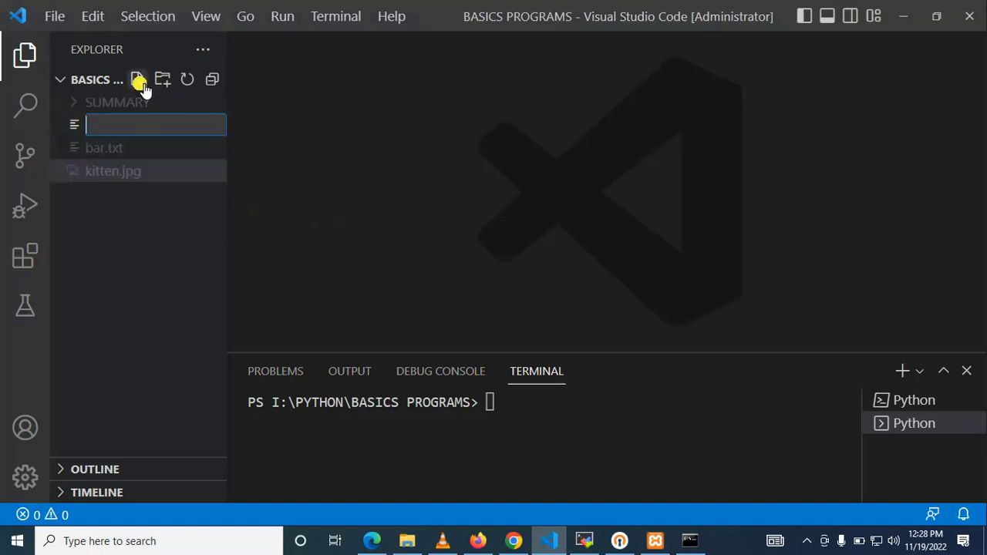
text(send)
text(e)
text(d)
text(.p)
text(y)
key(Return)
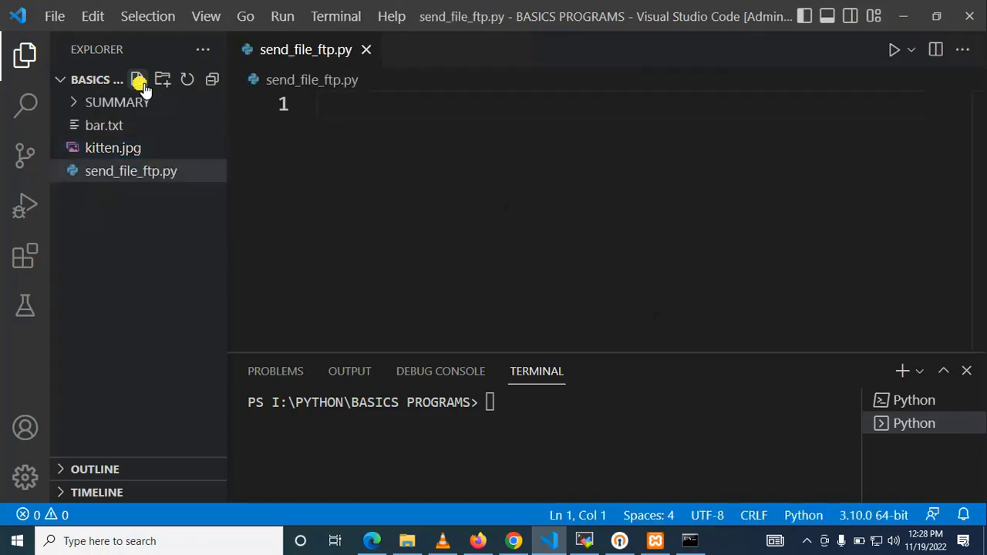
text(import )
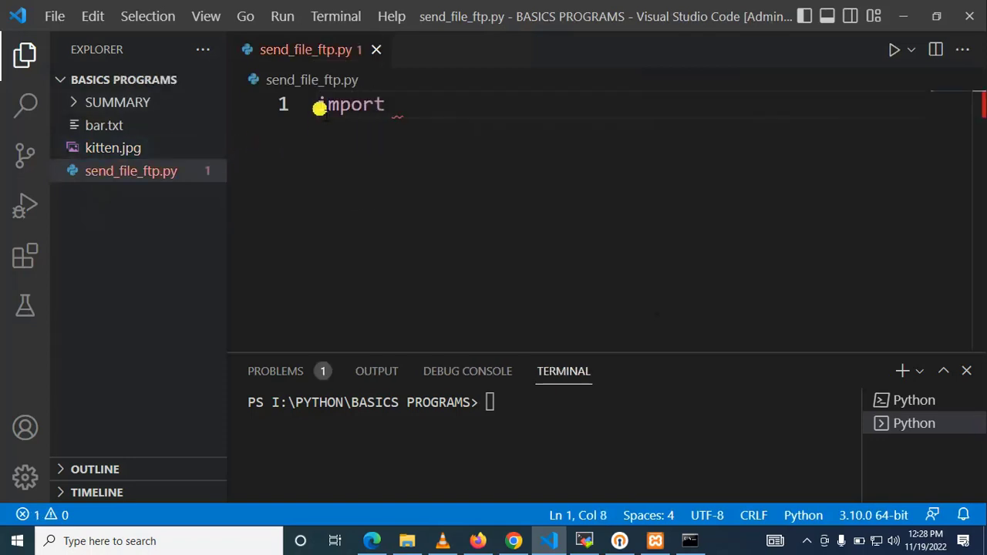
text(ftplib)
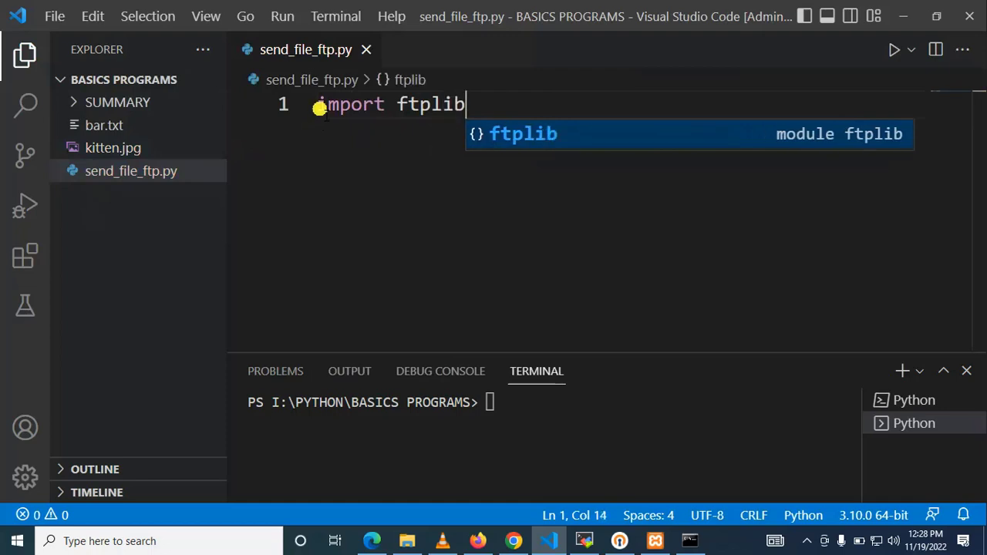
key(Escape)
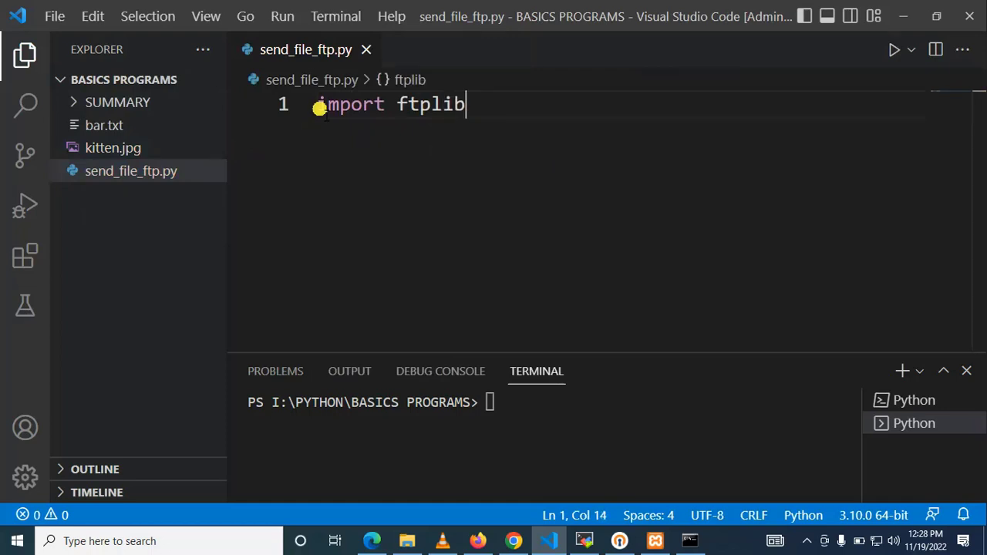
key(Return)
key(Return)
text(session )
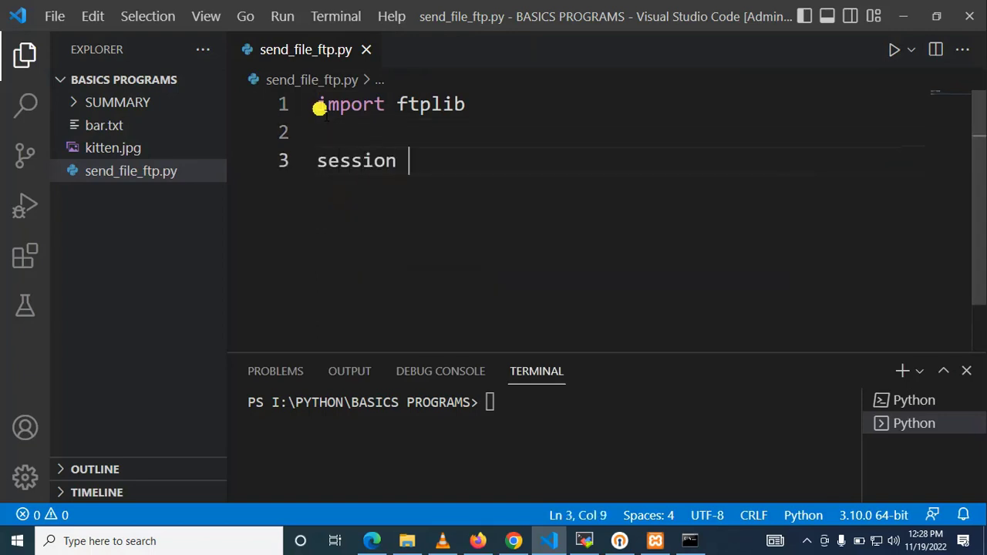
text(= )
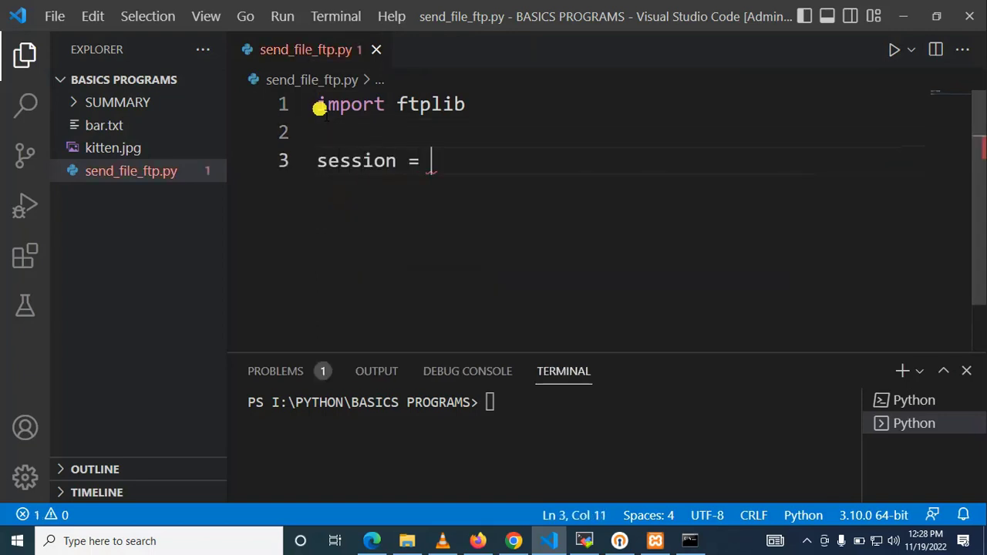
text(f)
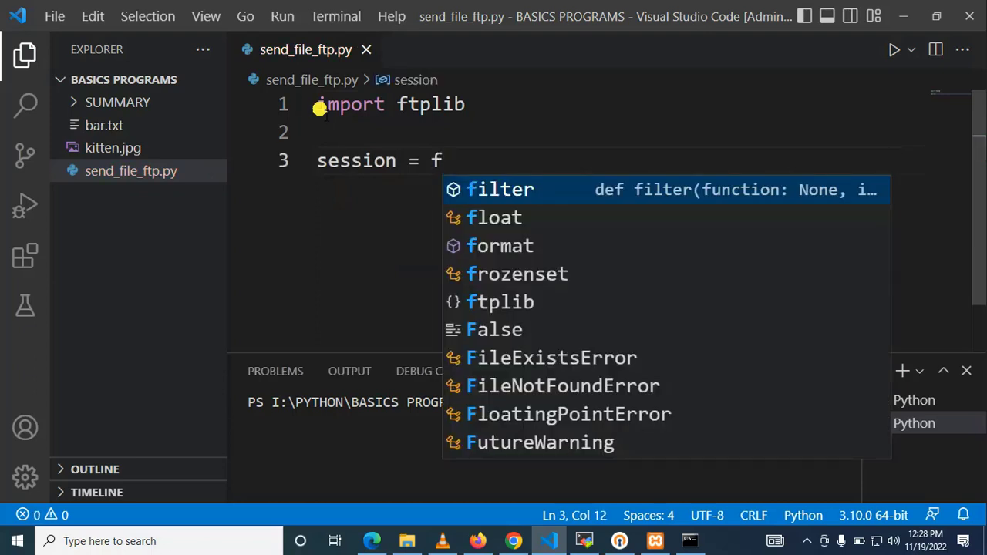
text(tp)
key(Tab)
text(.FTP()
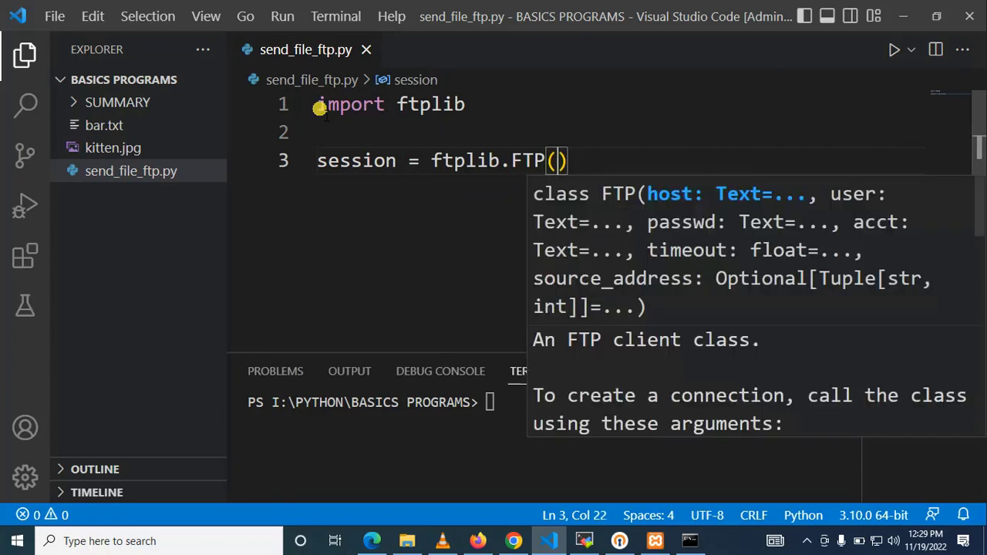
text(')
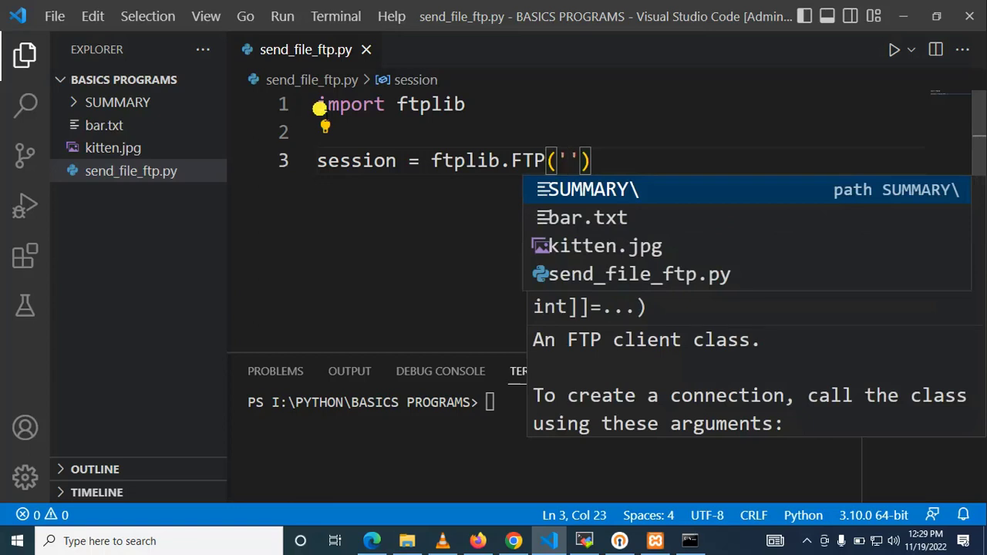
text(192.169)
key(BackSpace)
text(8)
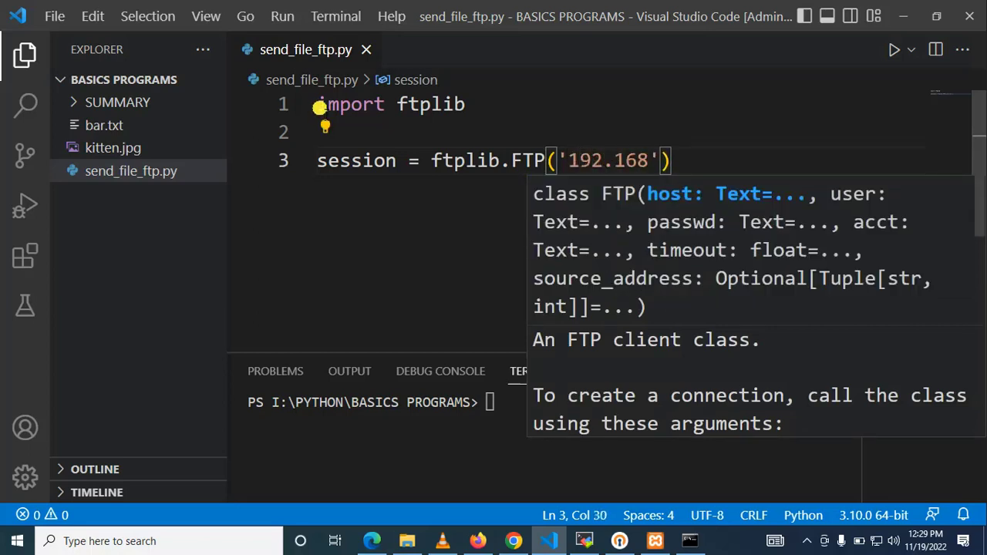
text(.4.65)
key(Right)
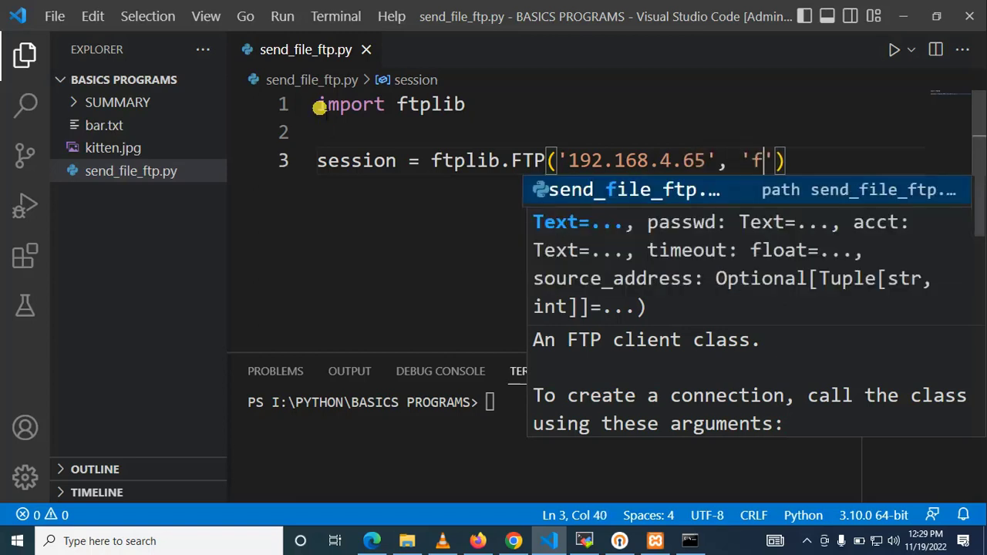
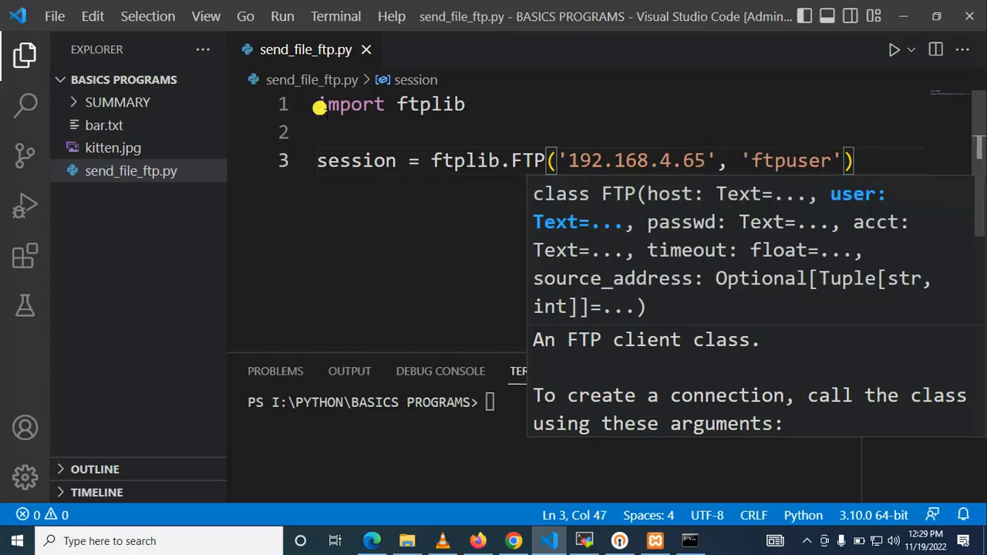
key(Right)
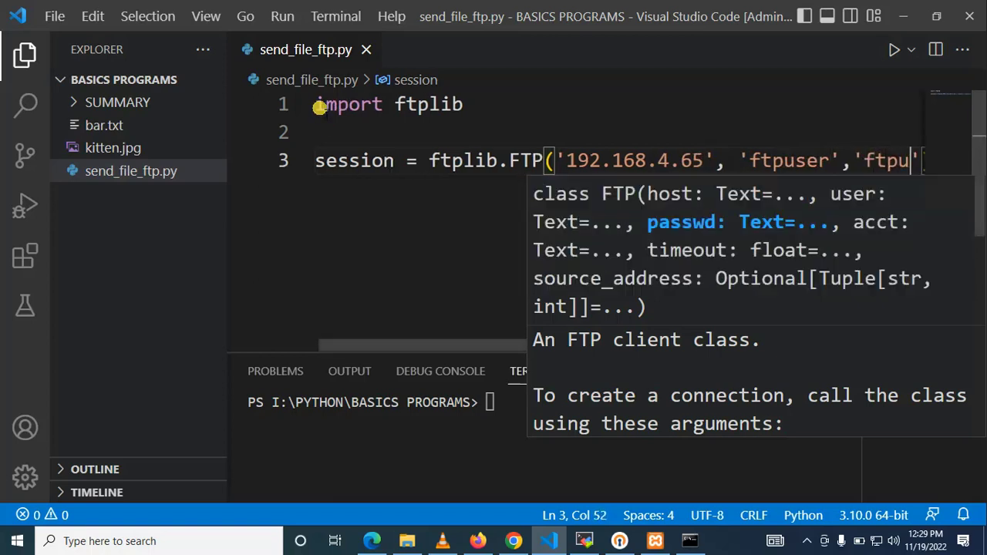
key(Right)
key(Right)
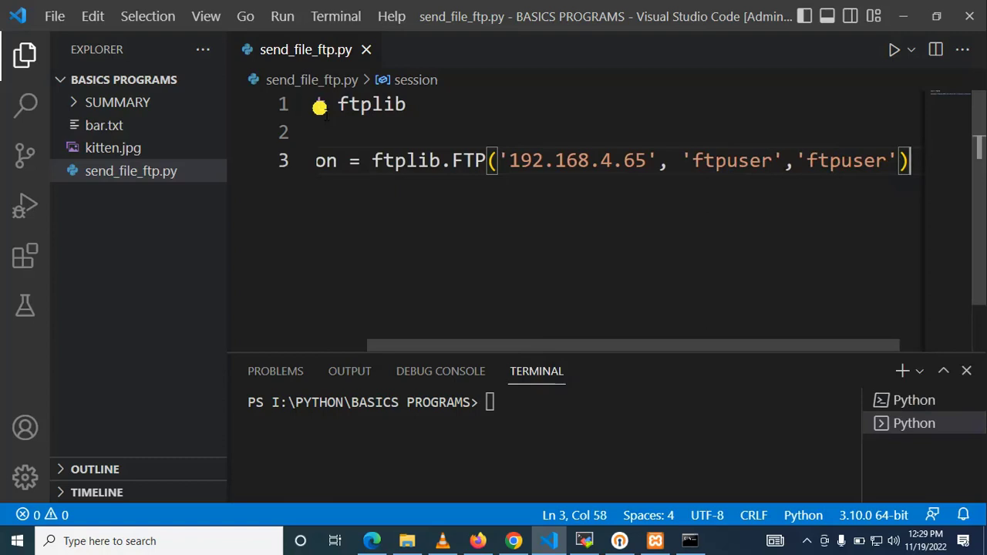
key(Return)
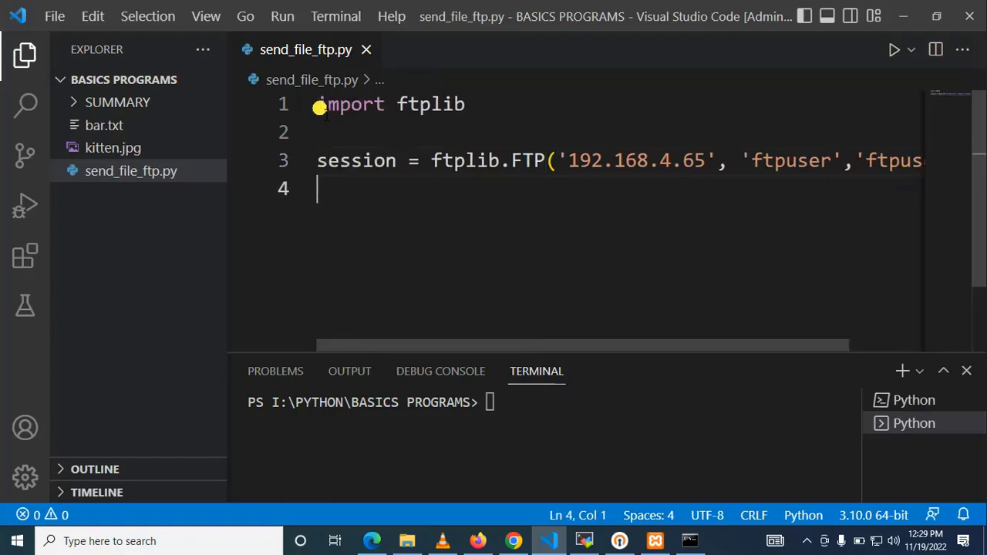
text(file = )
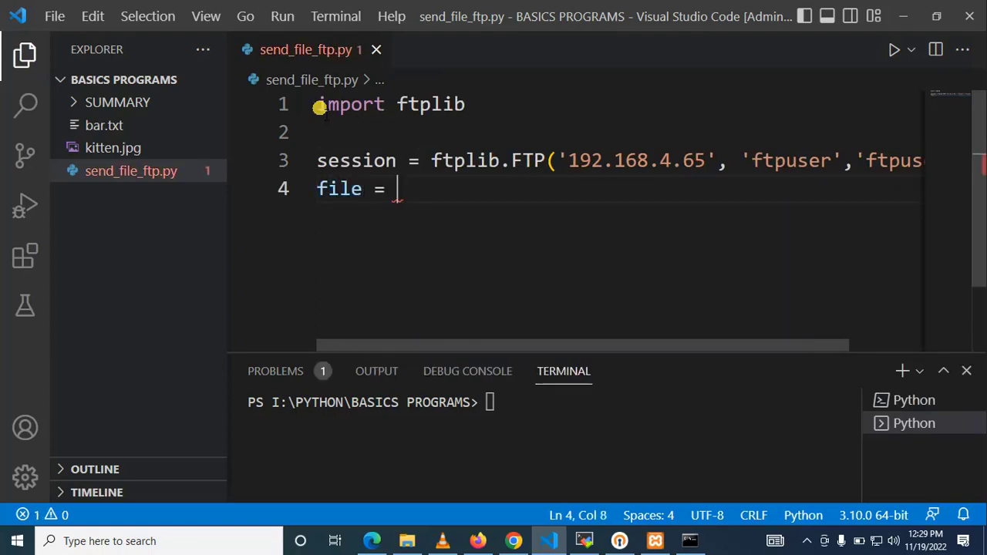
text(open)
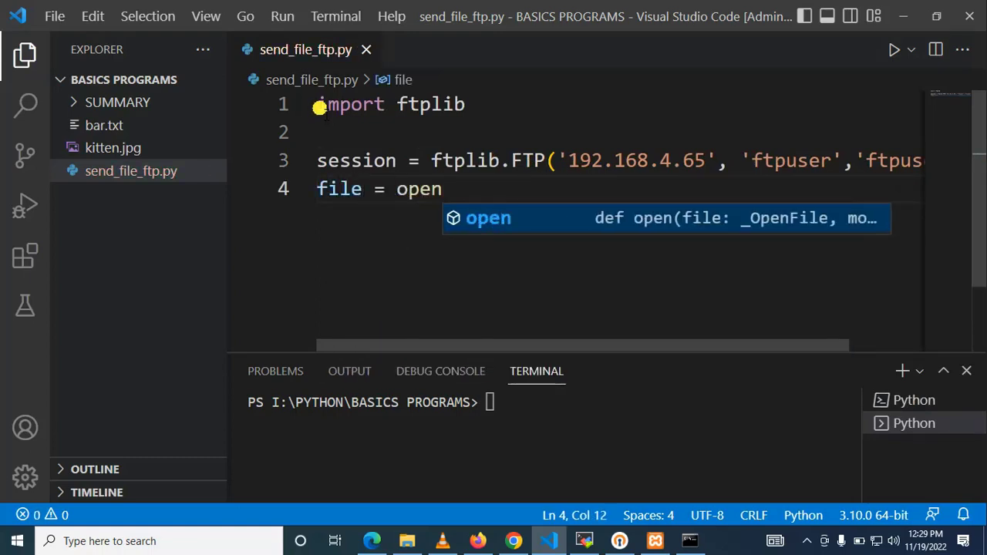
text(()
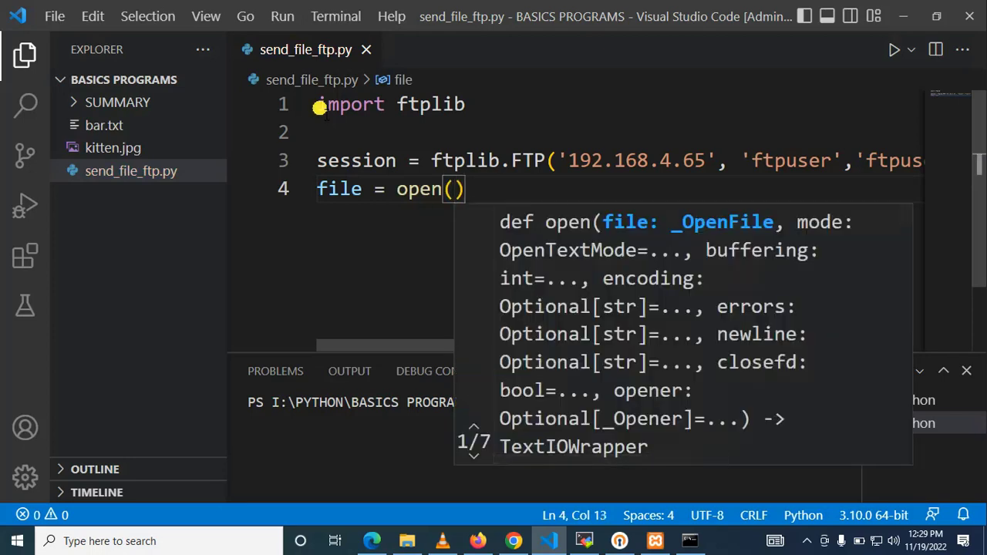
text('k)
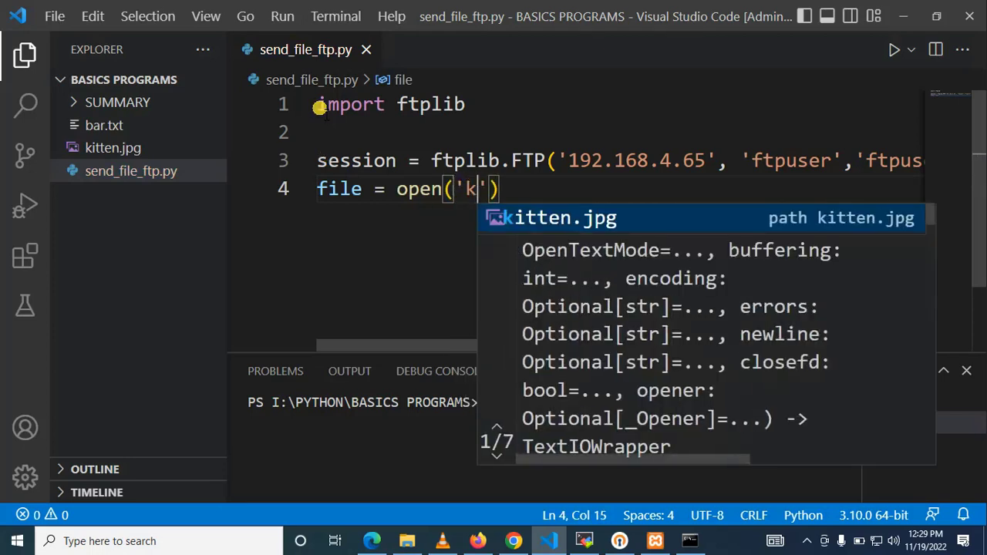
text(tt)
Step: Write file = open('kitten.jpg', 'rb') to open the image in binary mode
key(Tab)
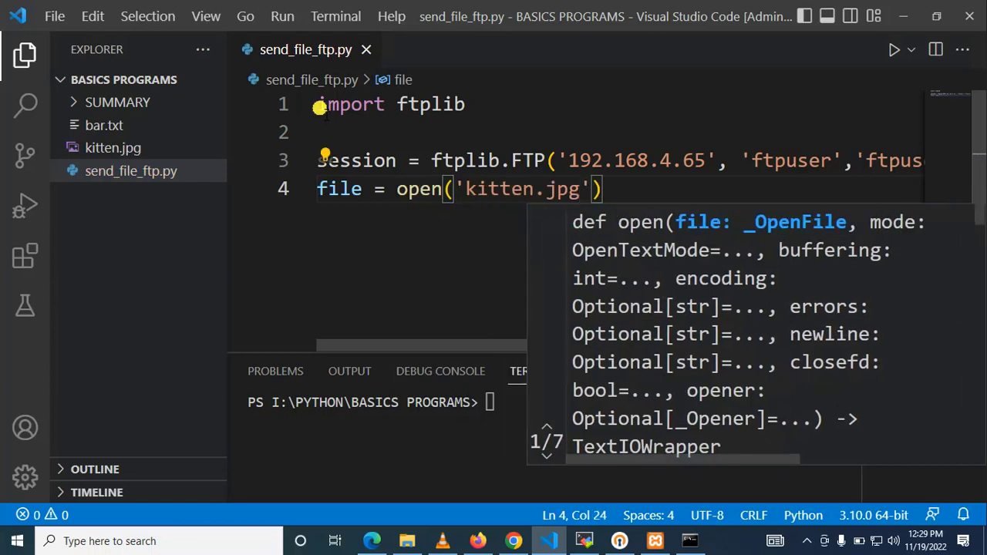
key(Right)
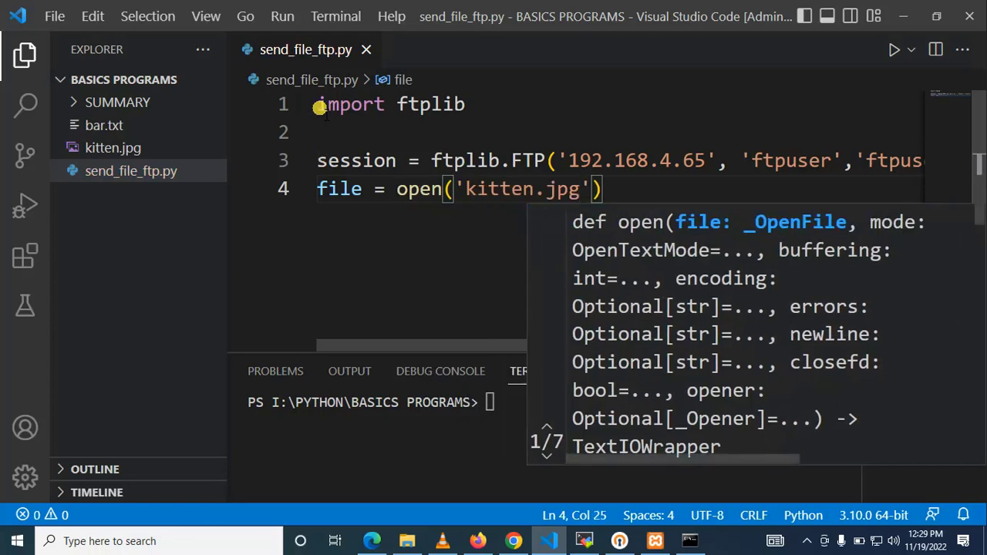
text(, 'rb)
key(Right)
key(Right)
key(Return)
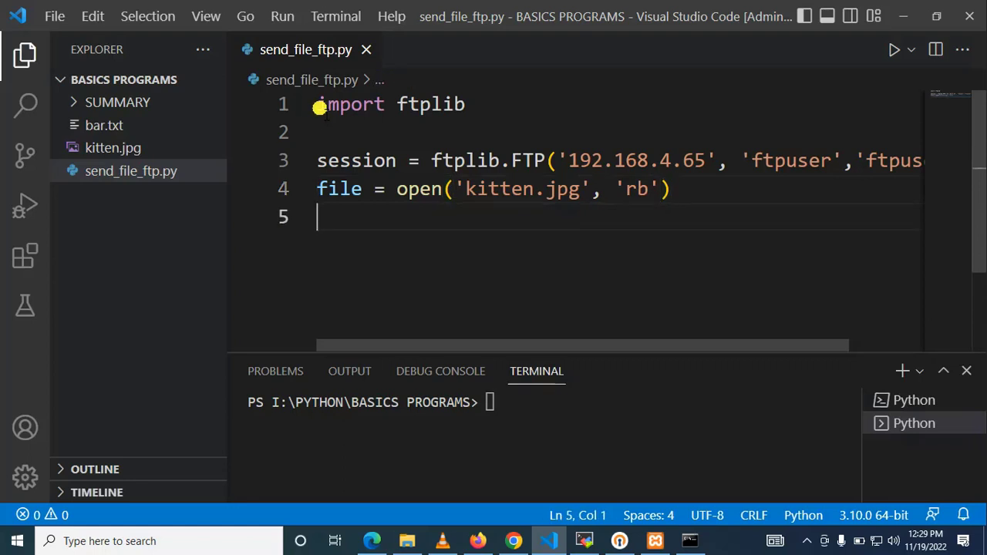
text(se)
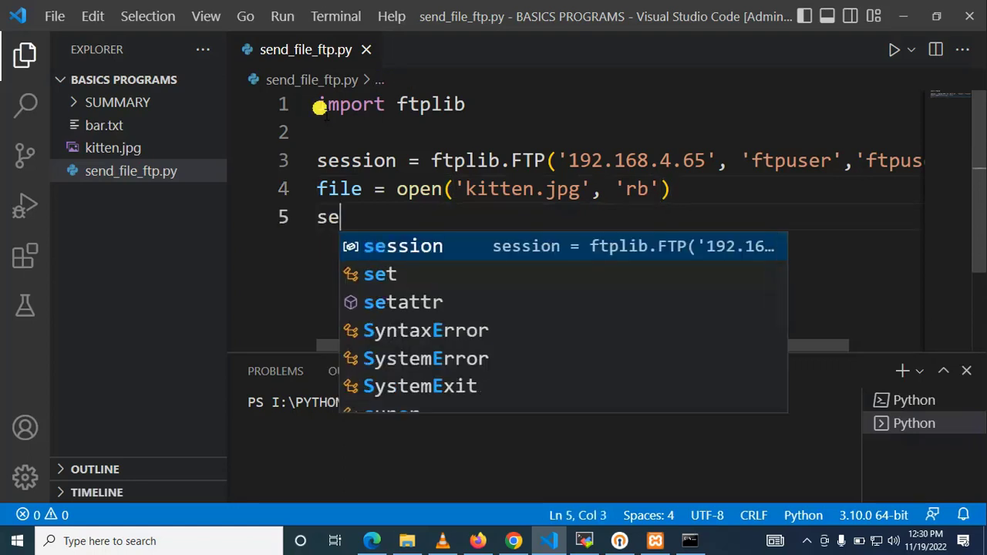
Step: Write session.storbinary('STOR kitten.jpg', file) to upload the image
key(Tab)
text(.)
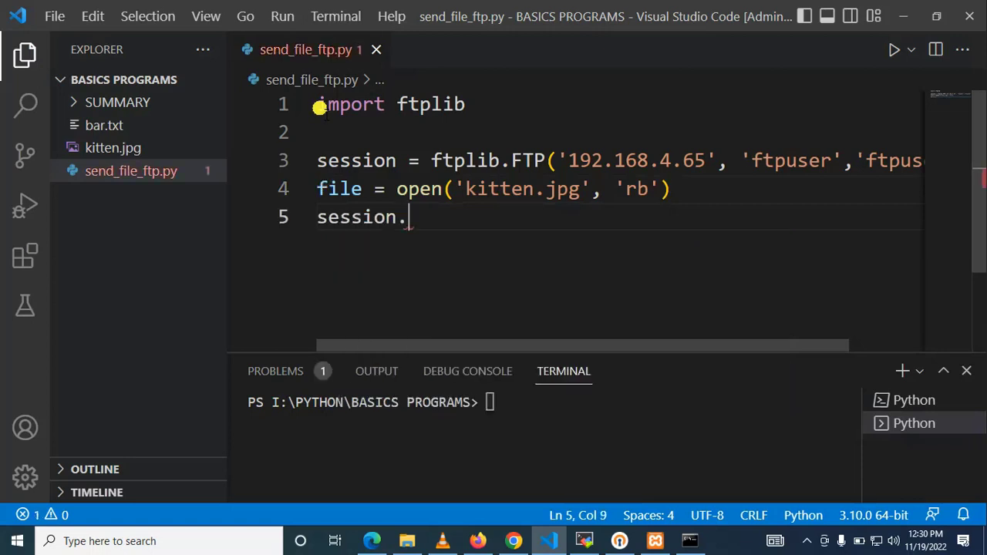
text(sto)
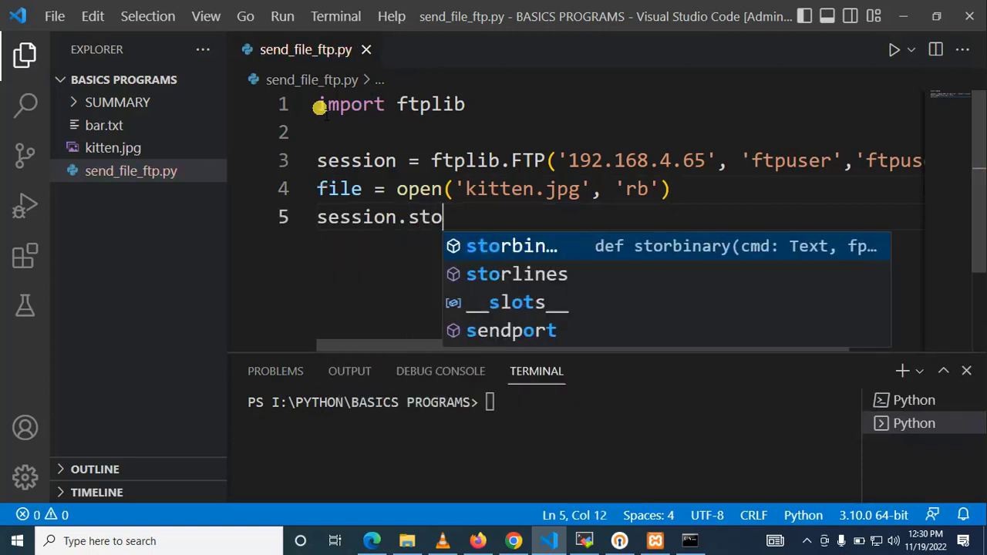
key(Tab)
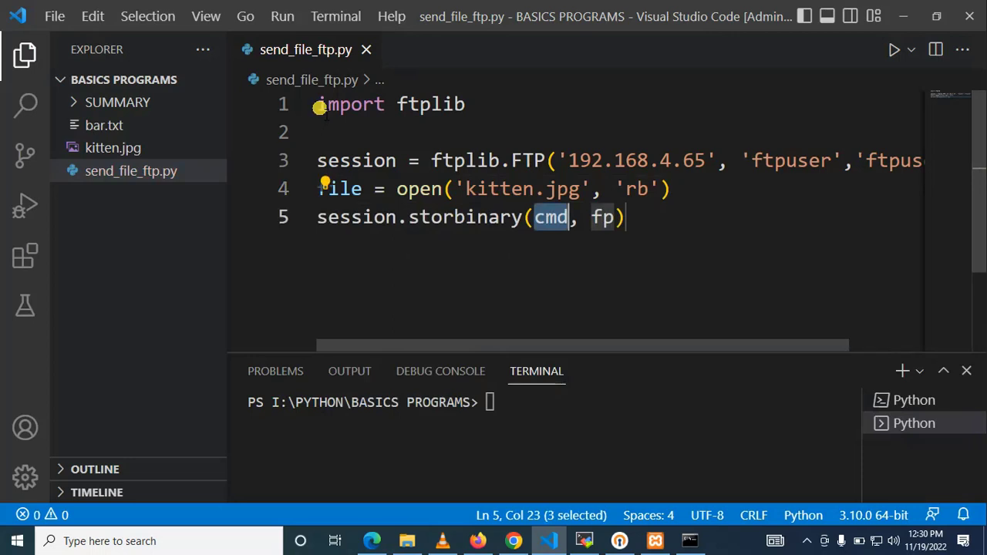
text(')
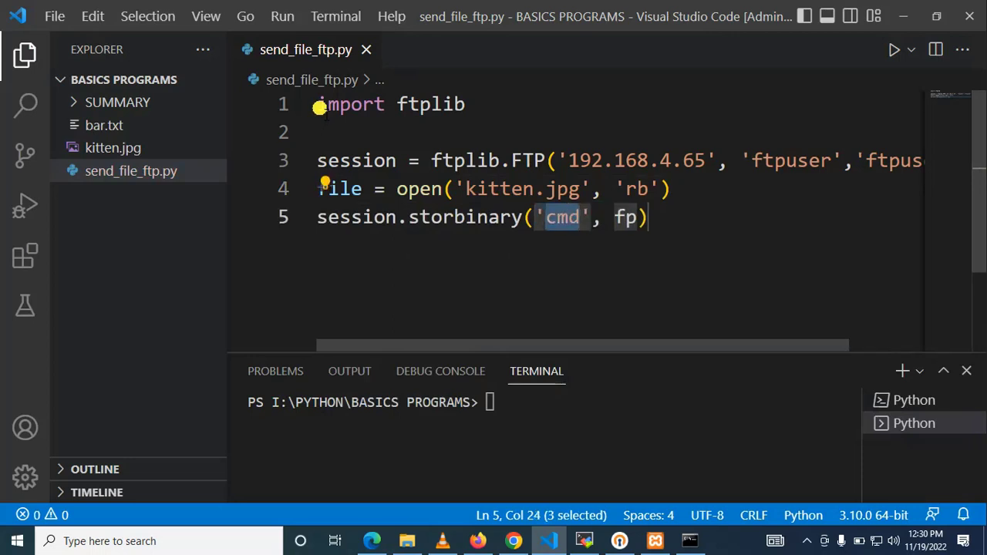
text(STOR )
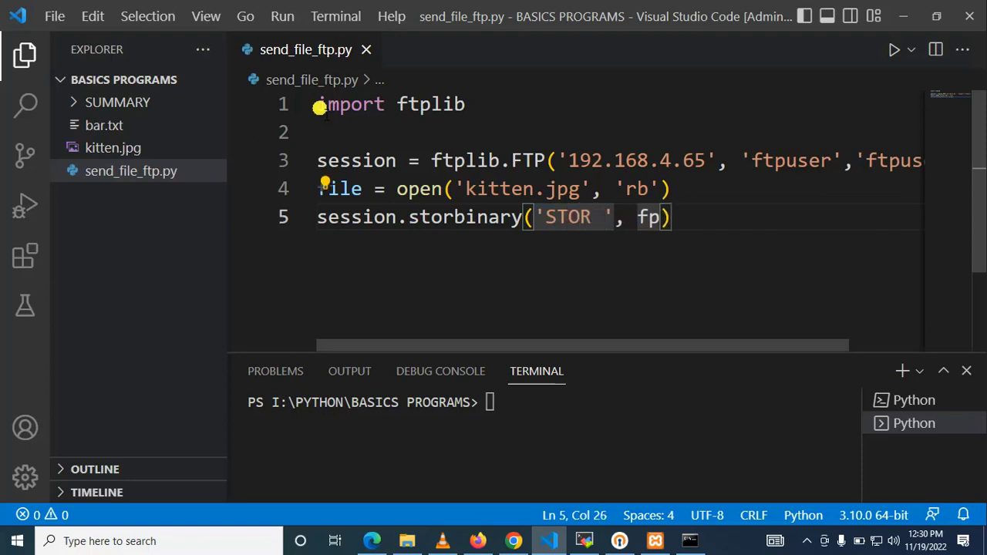
text(kitten.jpg)
key(Right)
key(Right)
key(Right)
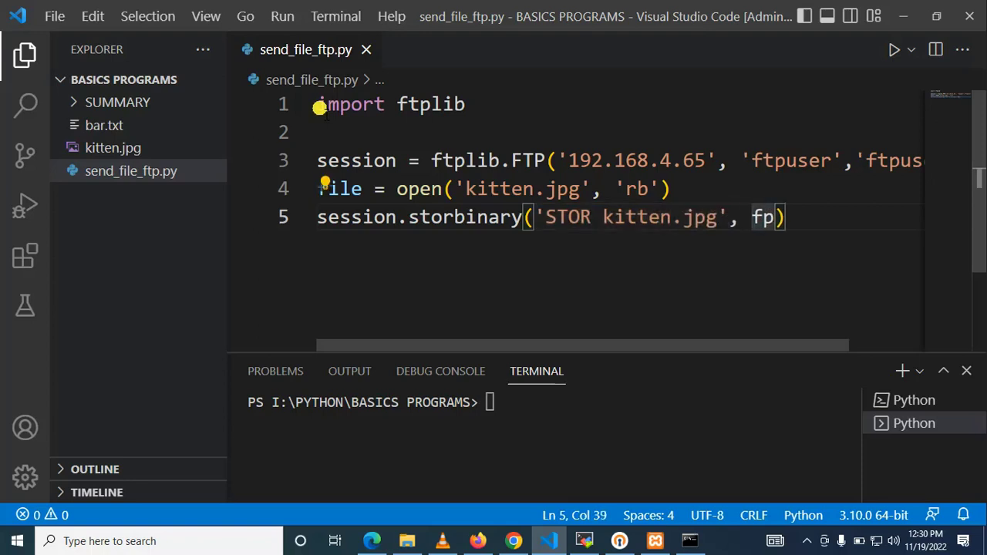
key(Right)
key(Right)
key(BackSpace)
text(ile)
key(End)
key(Return)
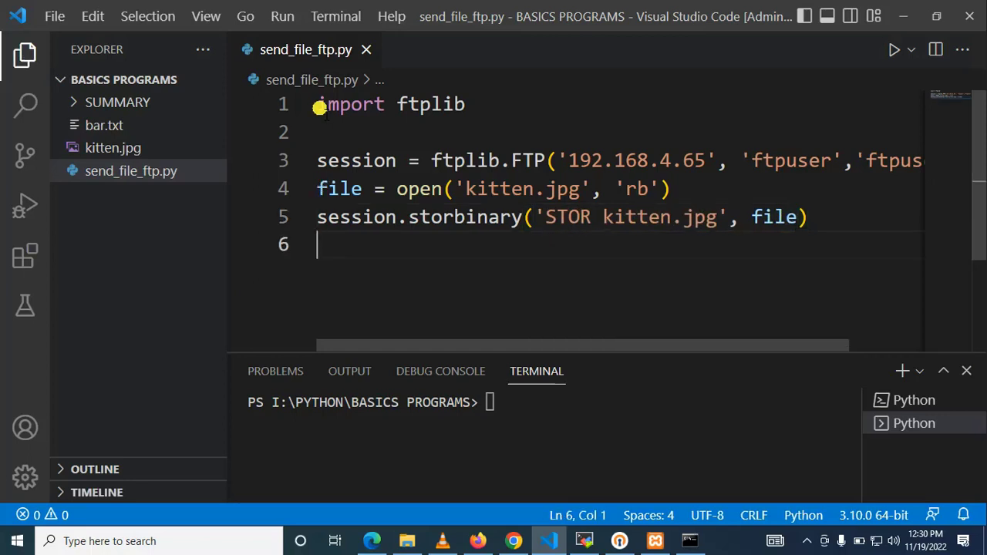
text(file.close()
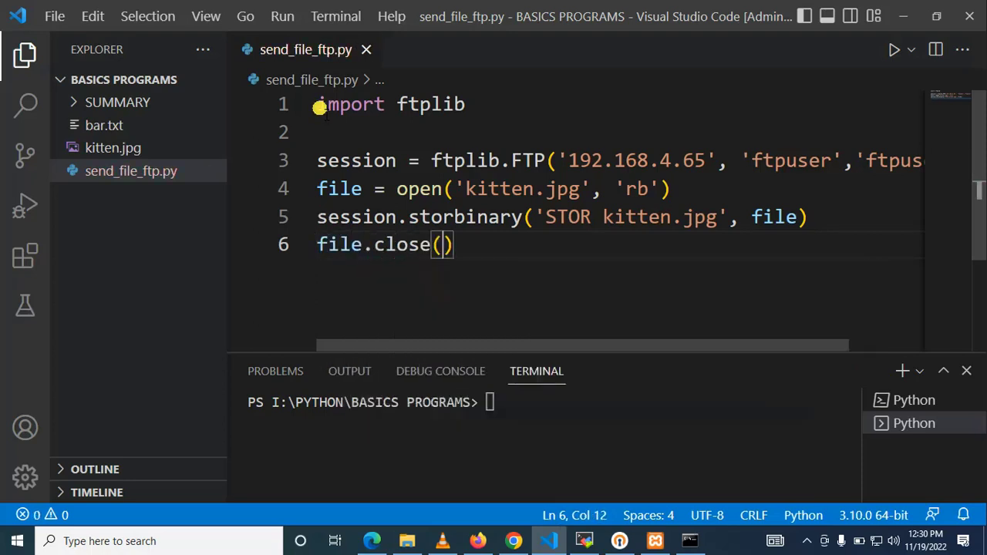
Step: Finish the script with file.close() and session.quit()
key(Right)
key(Left)
key(Left)
key(Left)
key(Left)
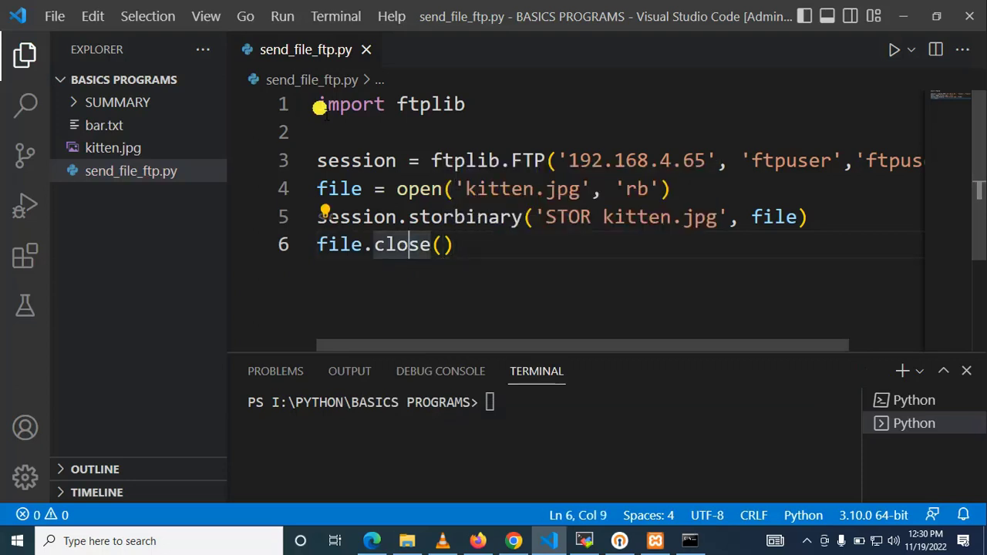
key(Right)
key(Right)
key(Right)
key(Right)
key(Return)
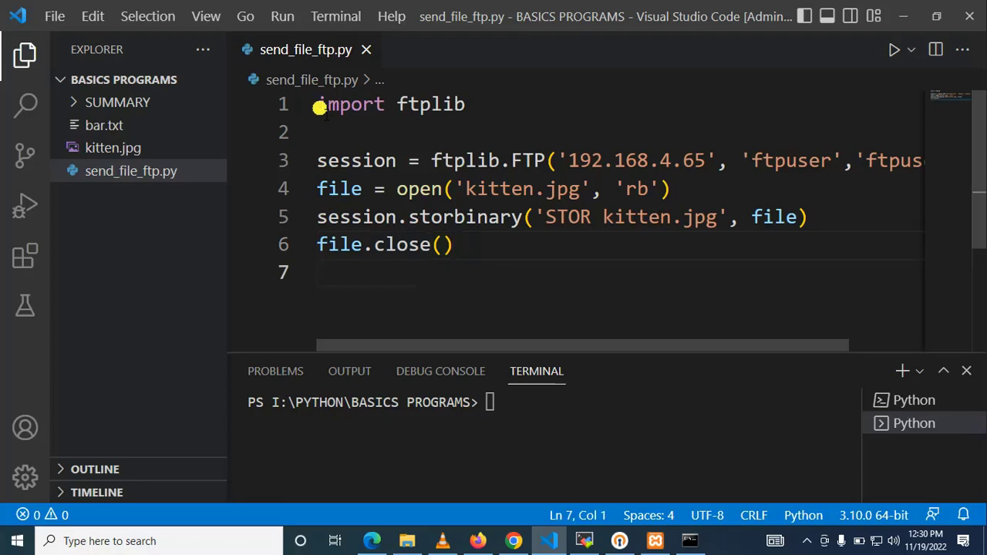
text(session)
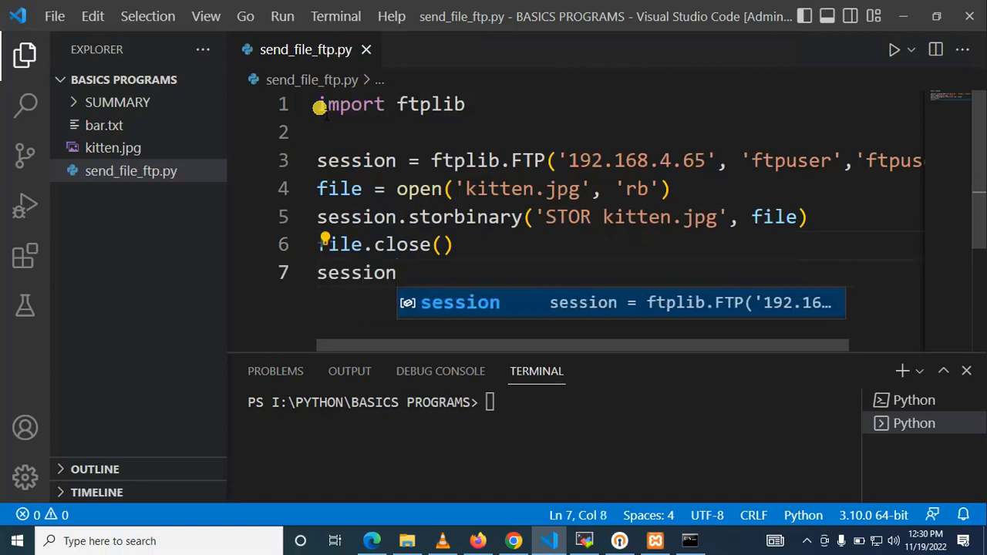
text(.quit())
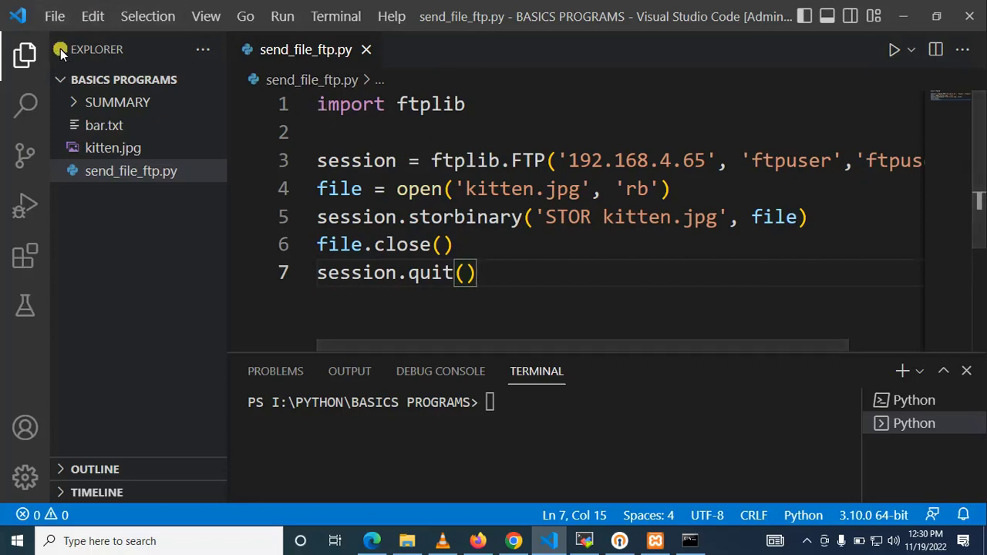
Step: Run send_file_ftp.py with Run Python File, which returns without errors, then bring MobaXterm forward
click(24, 55)
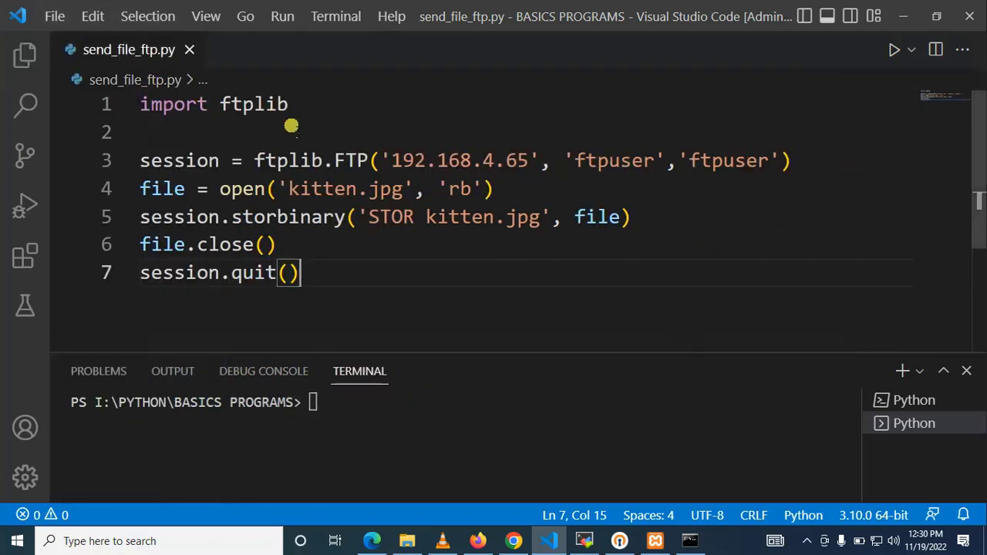
click(309, 104)
mouse_move(289, 161)
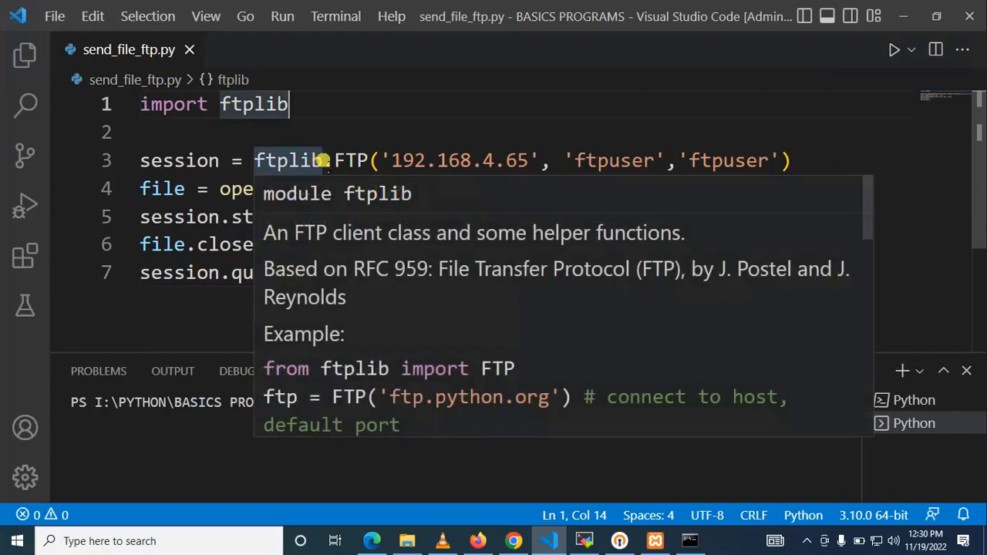
click(368, 267)
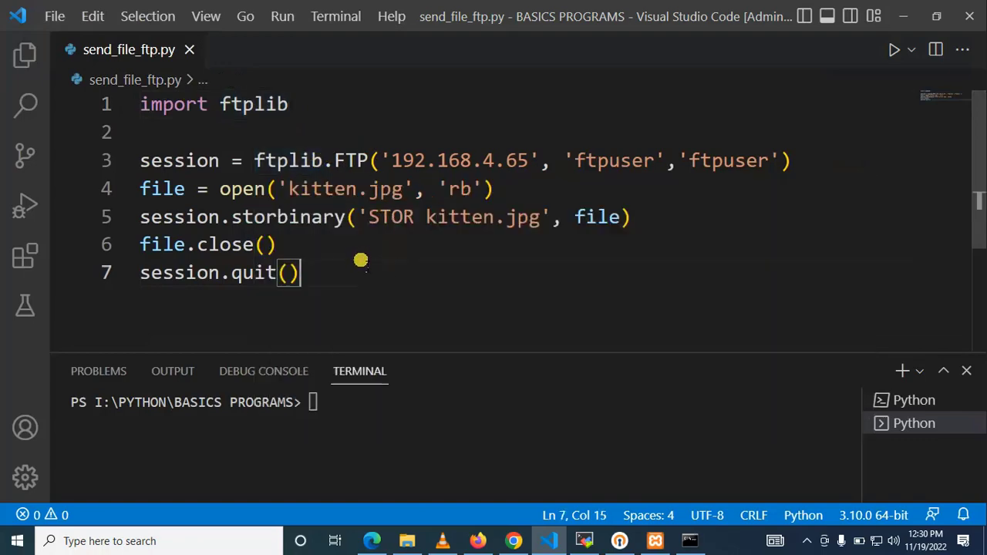
click(893, 51)
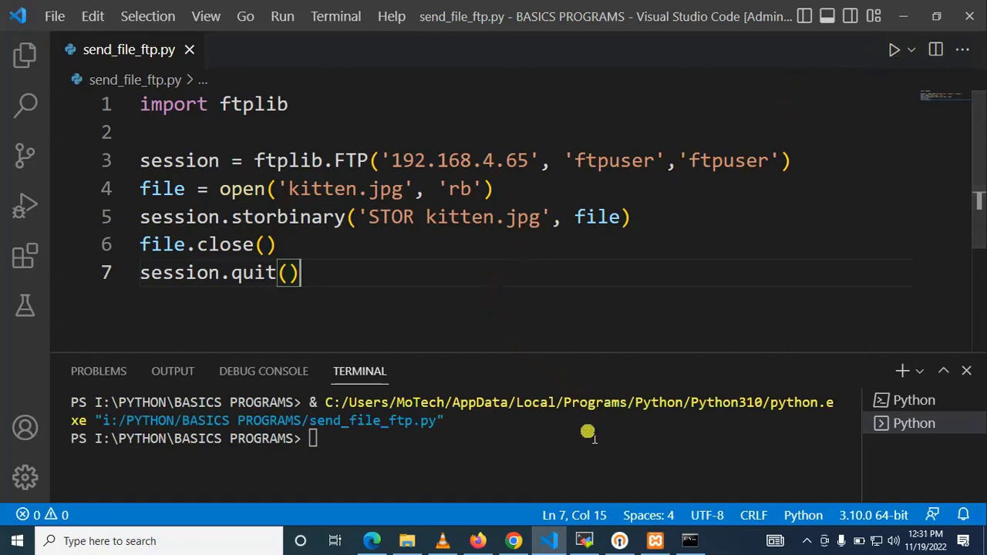
click(583, 541)
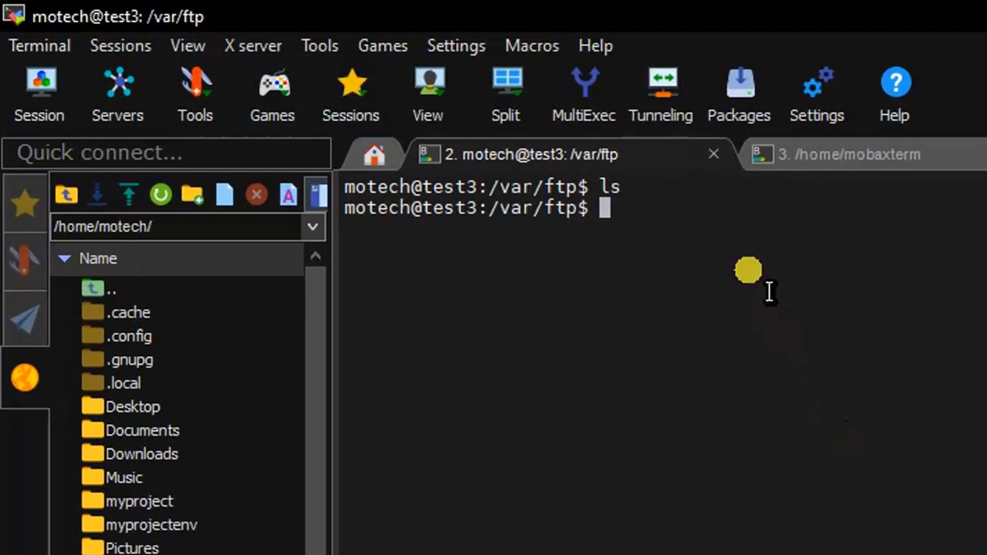
text(ls)
Step: List /var/ftp, which now shows kitten.jpg, then return to VS Code
key(Return)
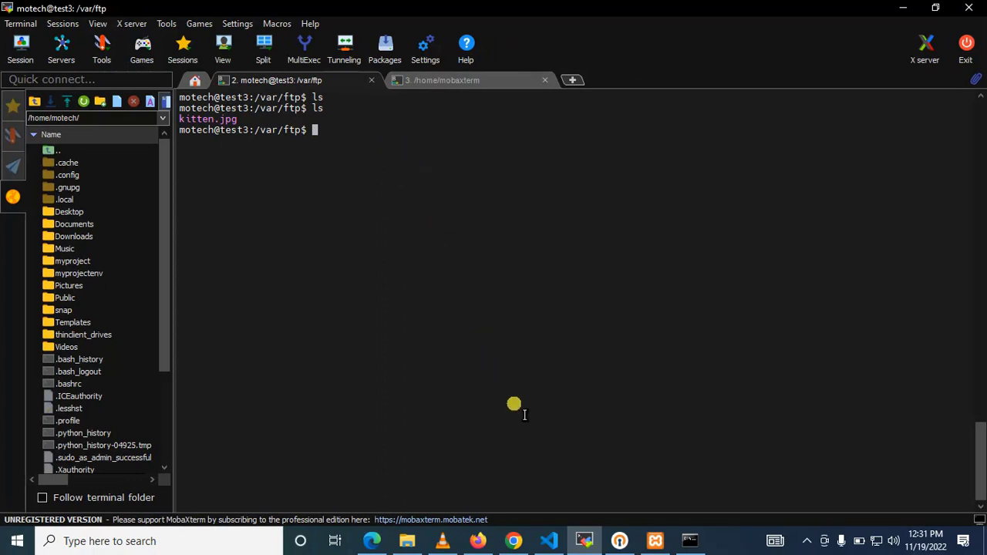
click(549, 543)
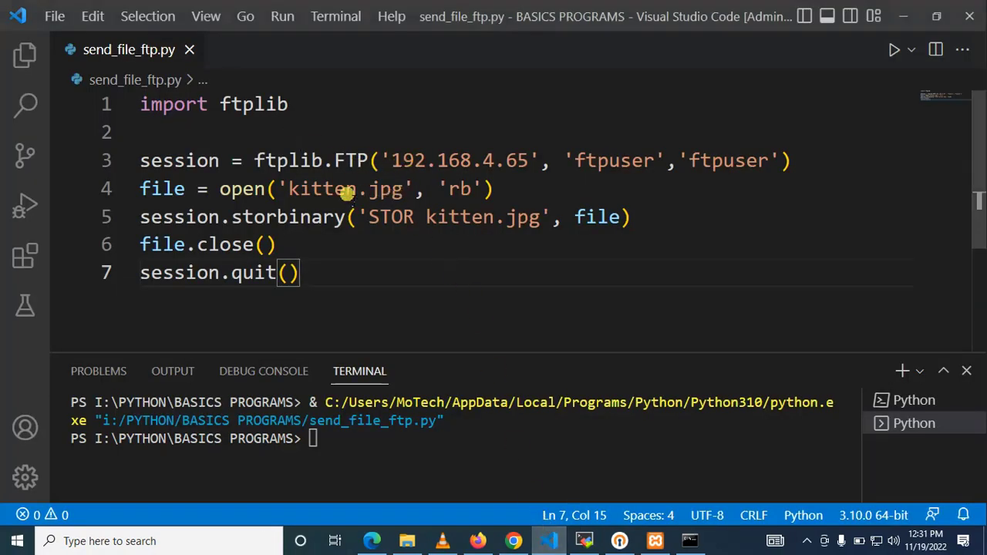
Step: Replace both kitten.jpg occurrences with bar.txt using a Ctrl+D multi-selection, then rerun the script
click(25, 61)
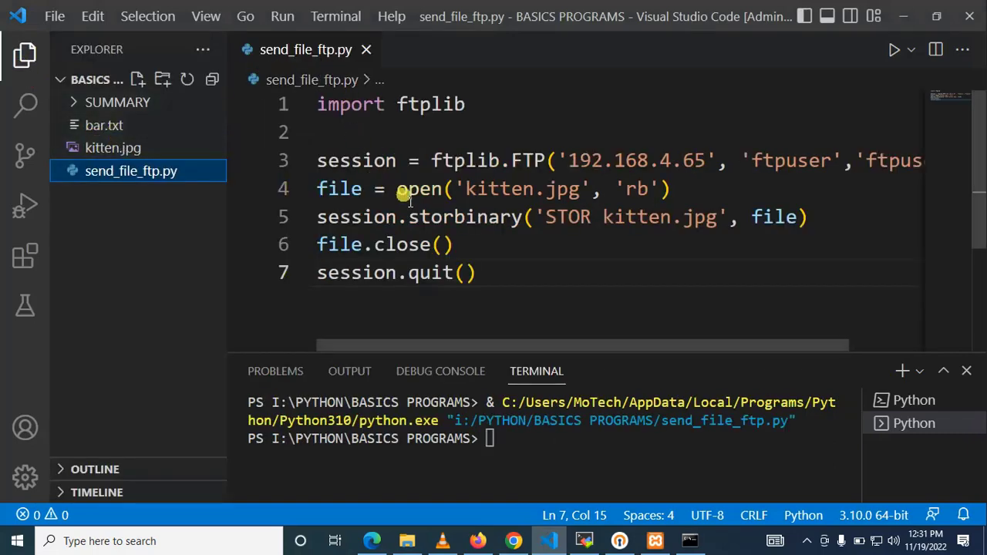
drag(580, 190, 467, 190)
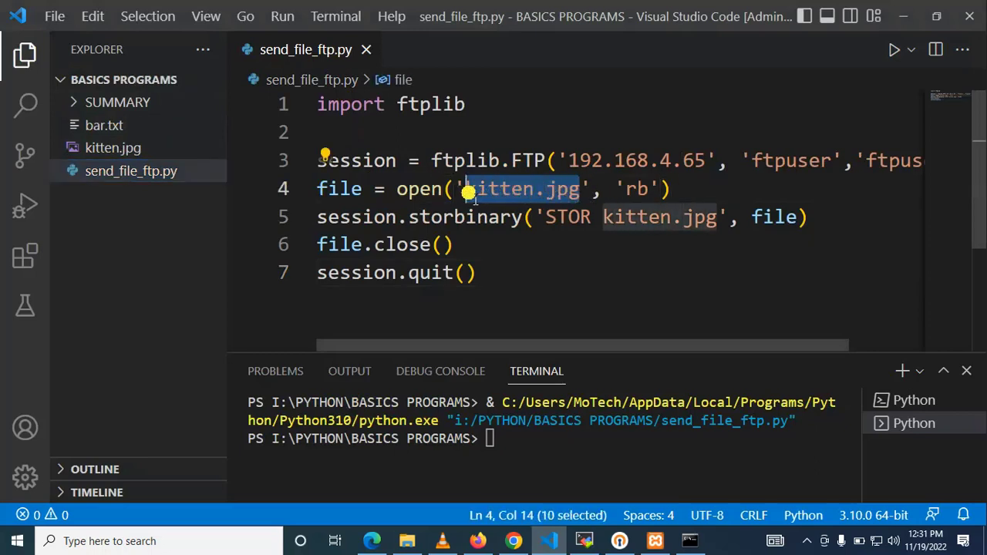
key(ctrl+d)
text(b)
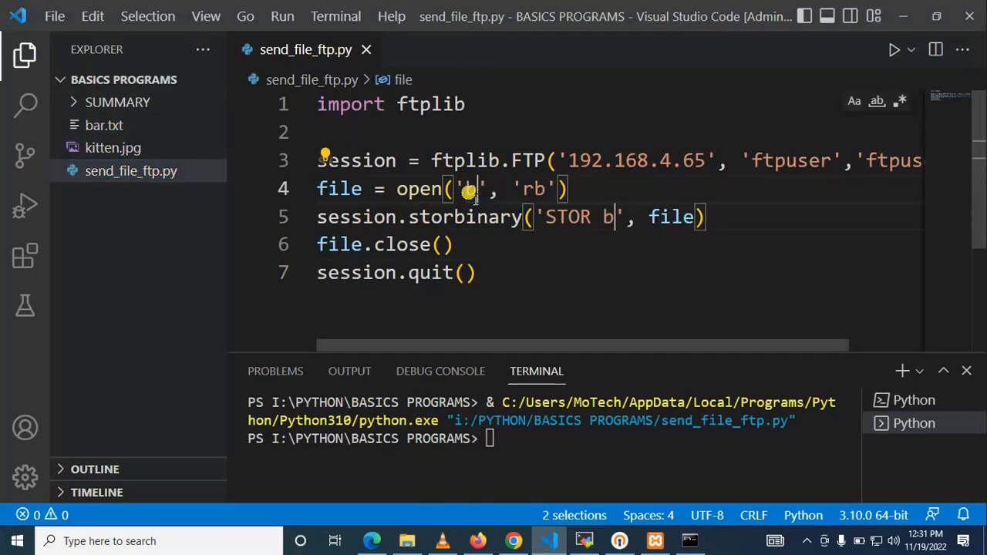
text(ar.txt)
key(Escape)
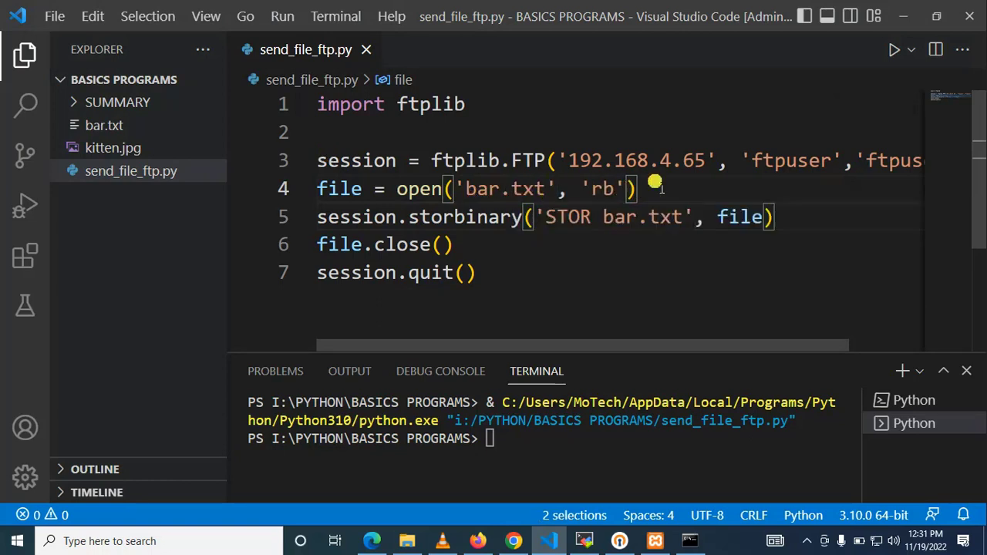
click(657, 188)
click(895, 50)
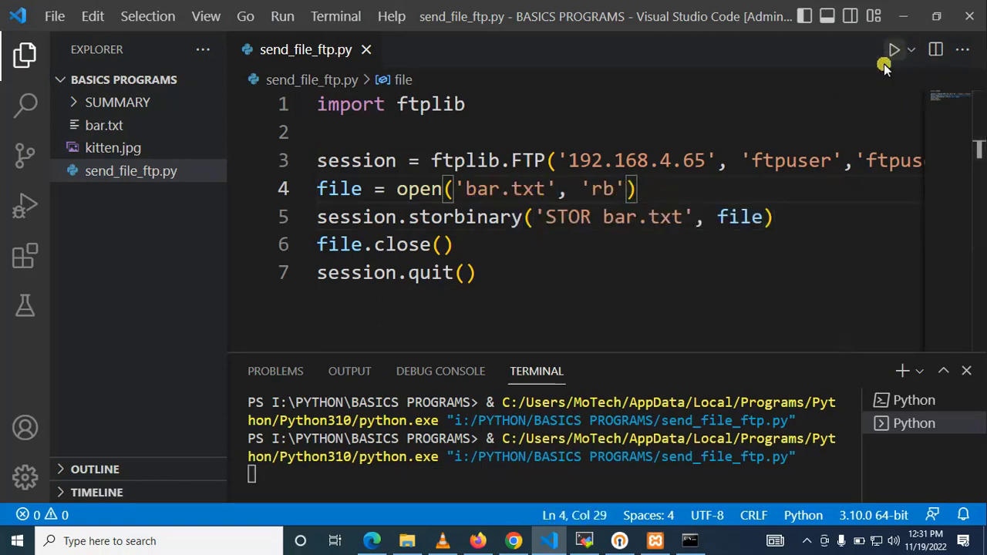
Step: List /var/ftp in MobaXterm again, showing bar.txt alongside kitten.jpg
click(584, 541)
text(ls)
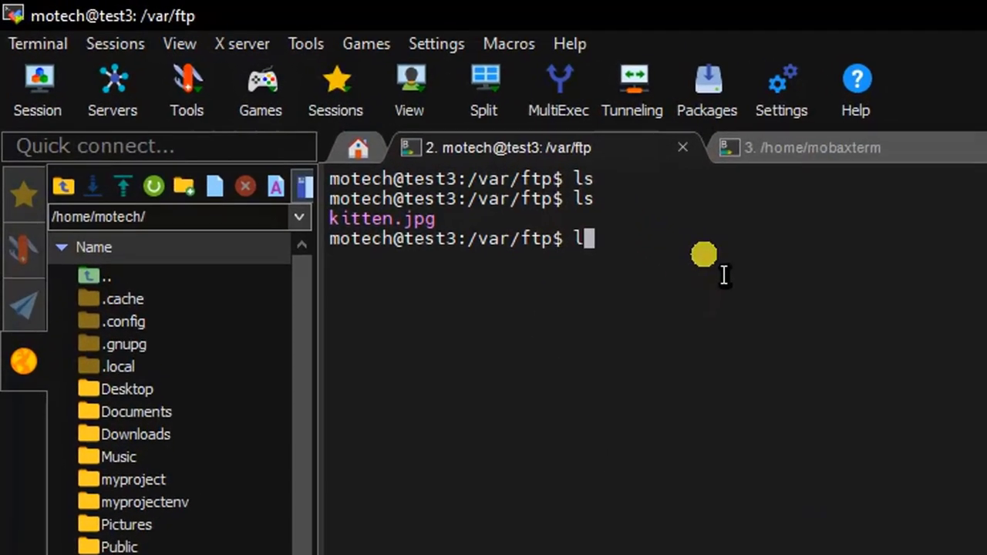
key(Return)
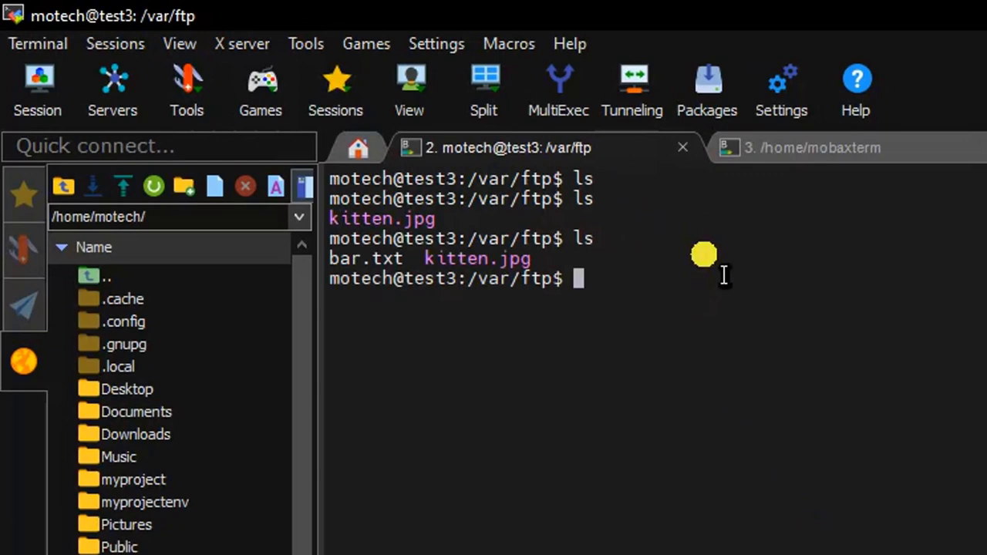